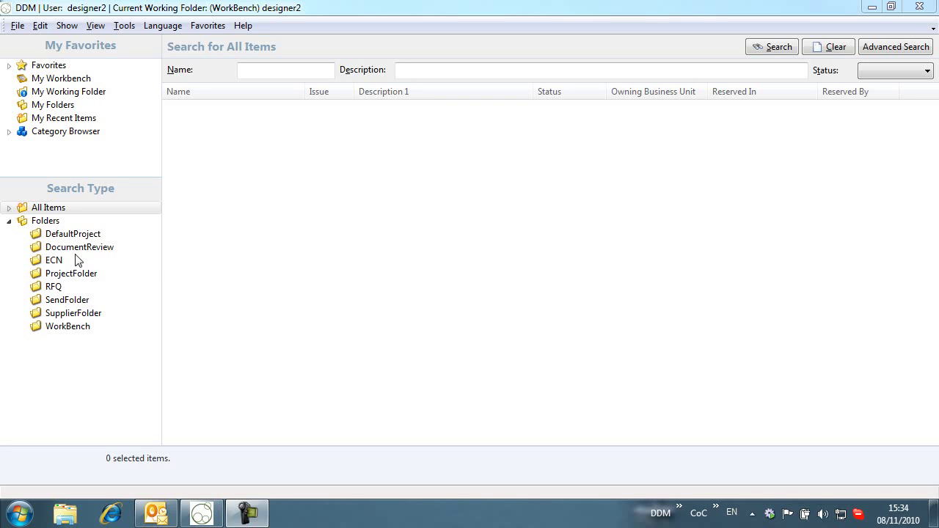
Search for all parts with Status set to released.
click(9, 208)
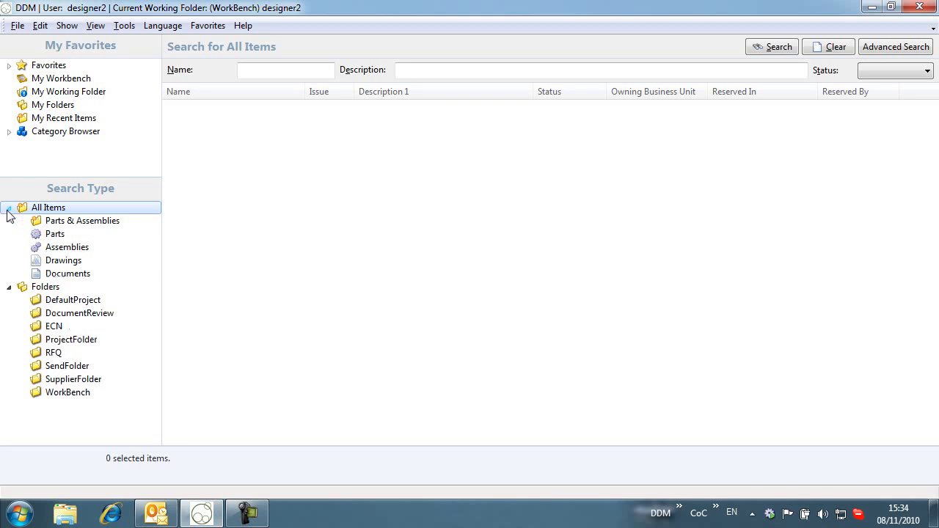
click(53, 236)
click(910, 72)
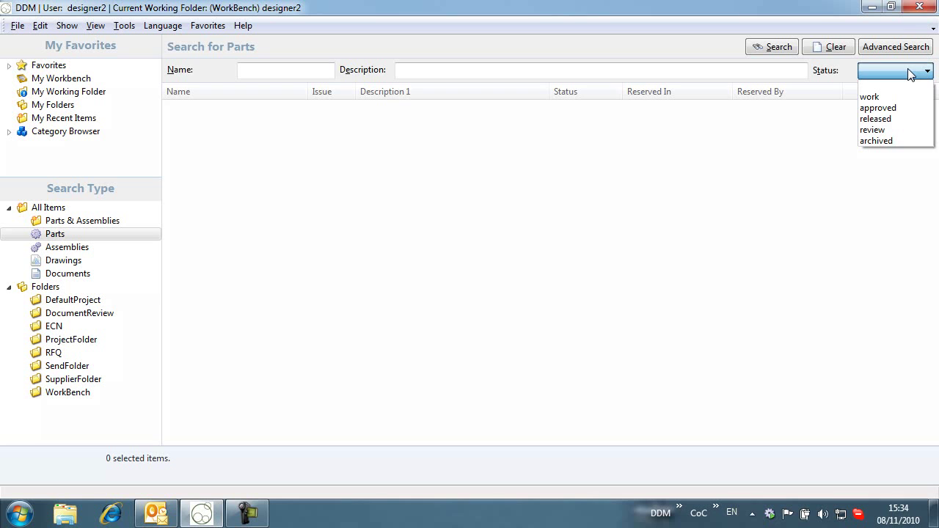
click(905, 119)
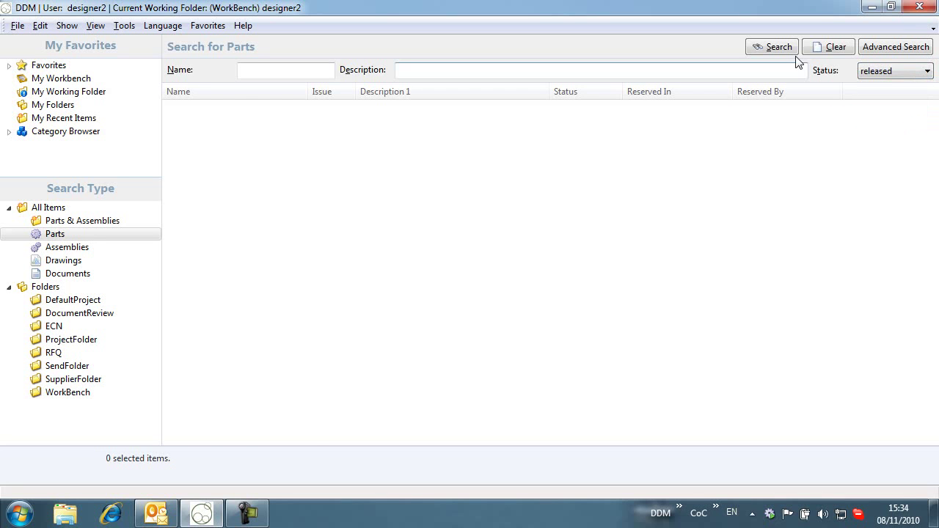
click(779, 47)
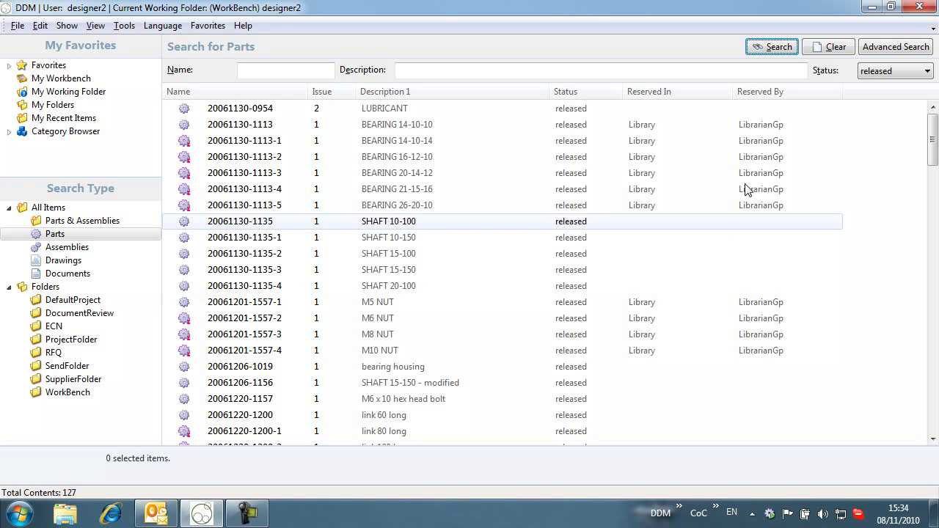
Add an Owning Business Unit column to the parts list and place it after Status.
right_click(862, 95)
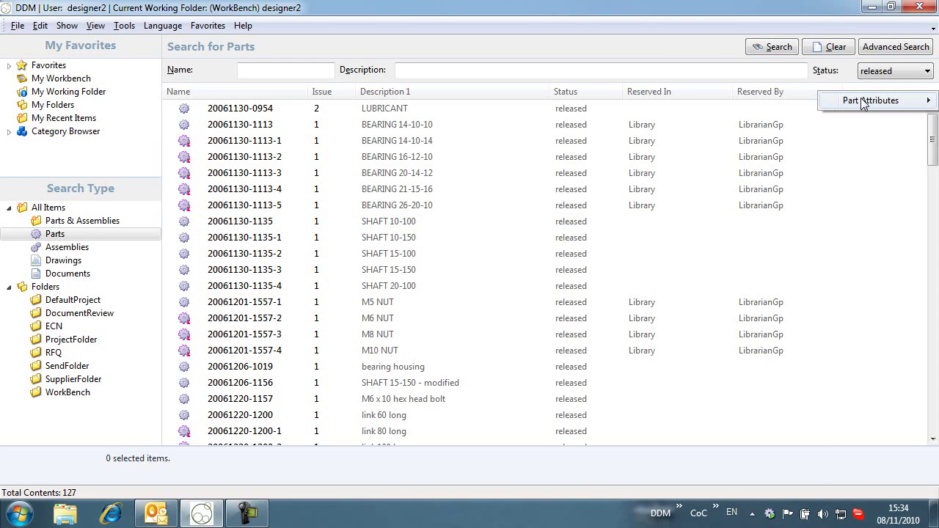
mouse_move(863, 101)
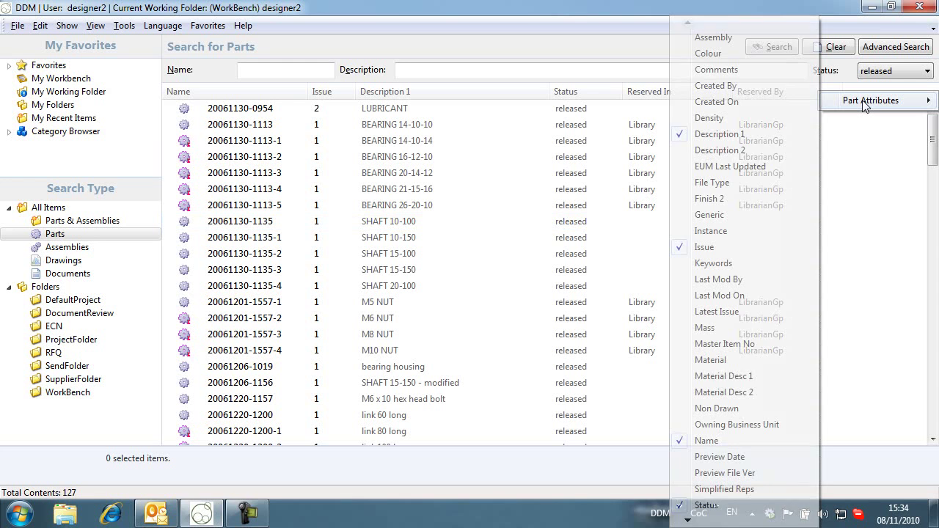
click(762, 424)
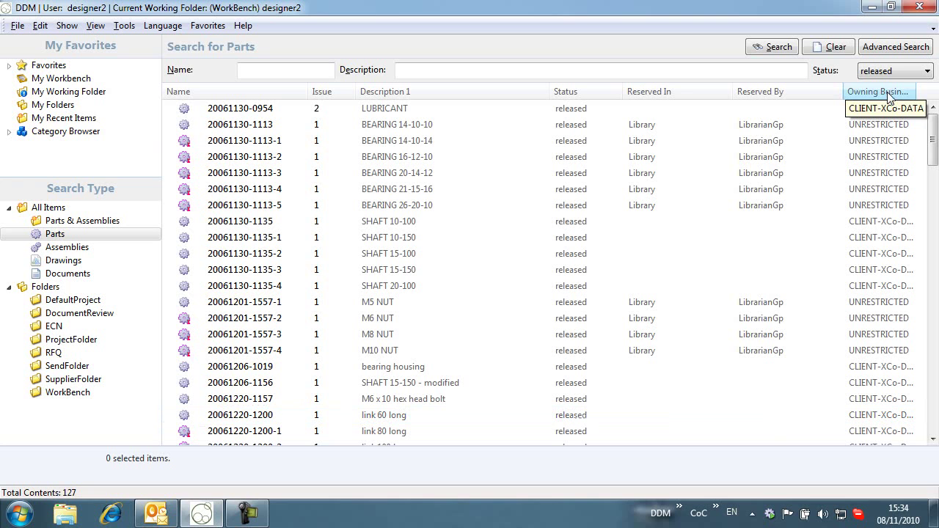
drag(653, 99, 760, 88)
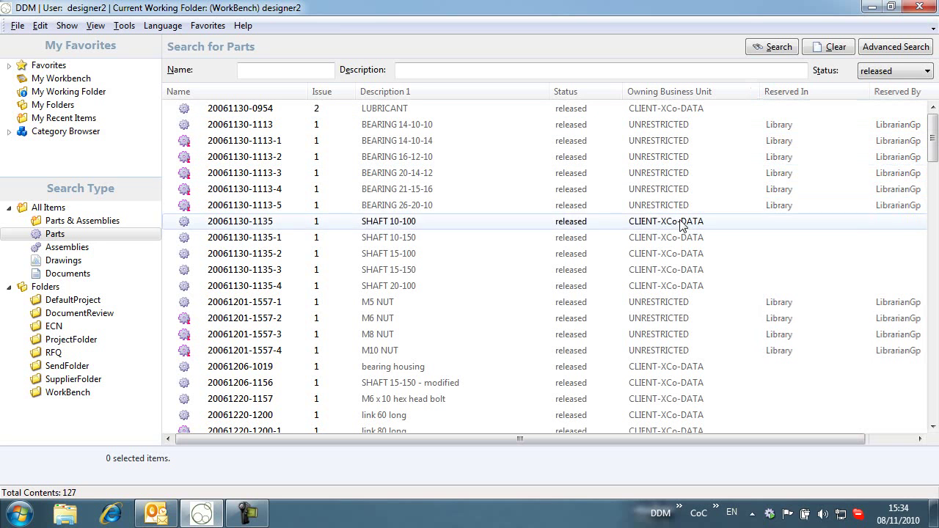
Scroll through the released parts results, then switch the search type to ProjectFolder.
scroll(685, 293, down, 3)
scroll(686, 293, down, 5)
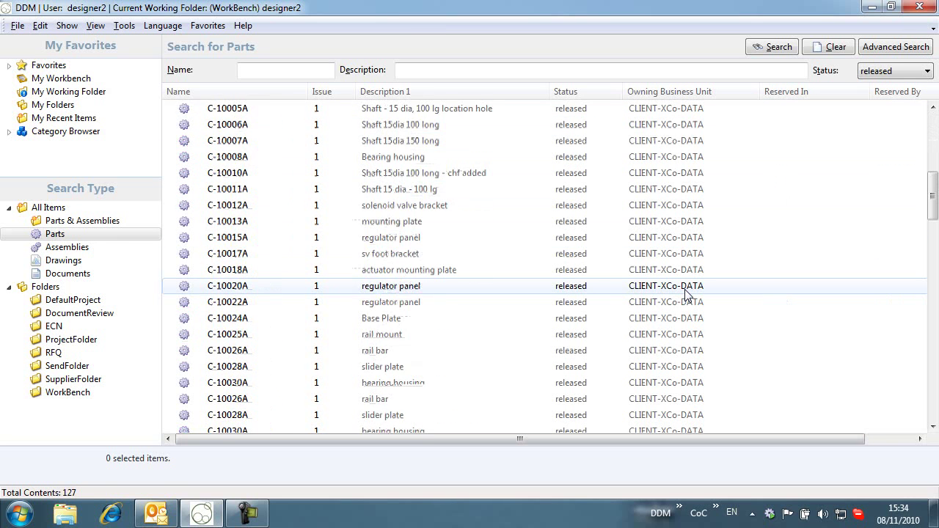
scroll(686, 294, down, 8)
scroll(686, 293, down, 6)
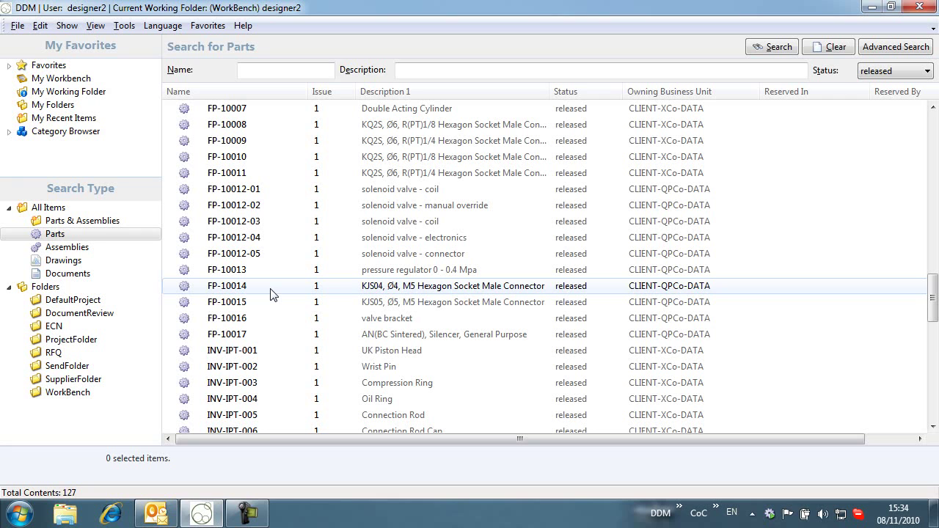
click(73, 342)
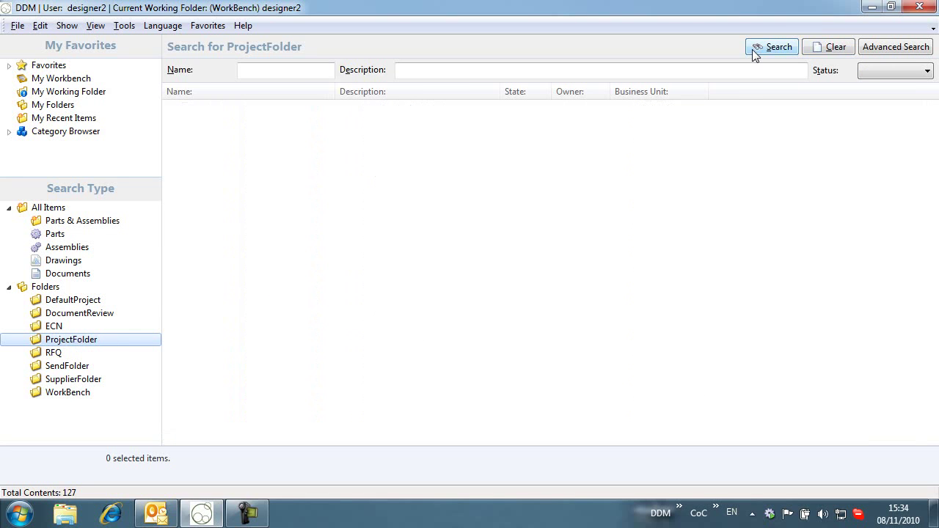
List the project folders PX-1002 to PX-1008, then start an administrator re-login via Tools > Admin.
click(770, 49)
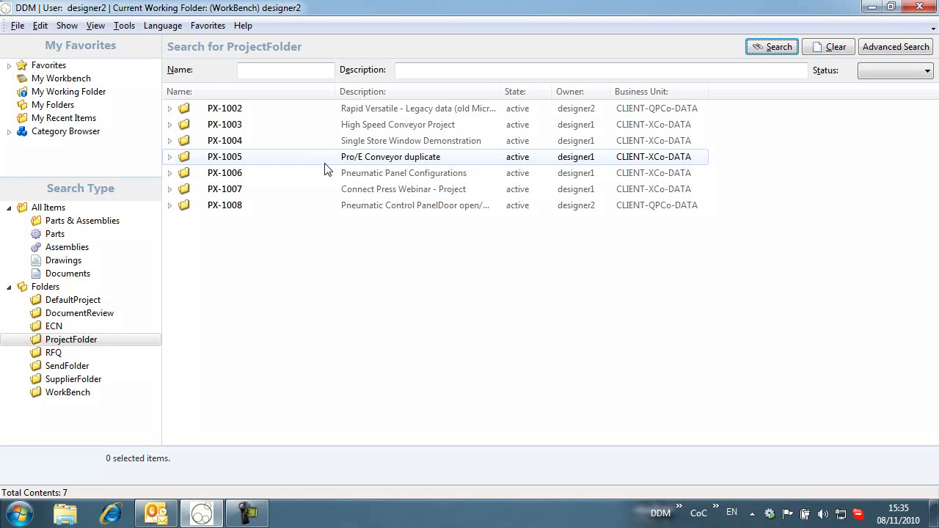
click(117, 26)
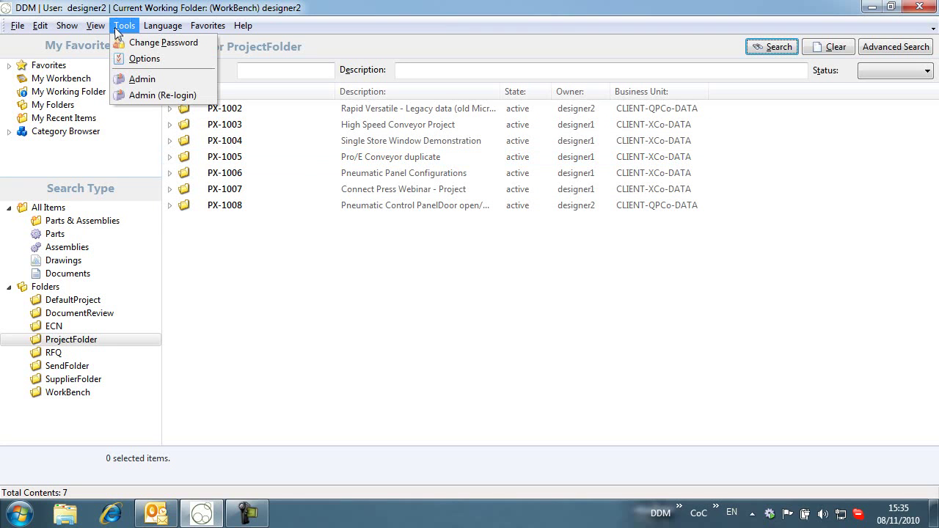
click(149, 94)
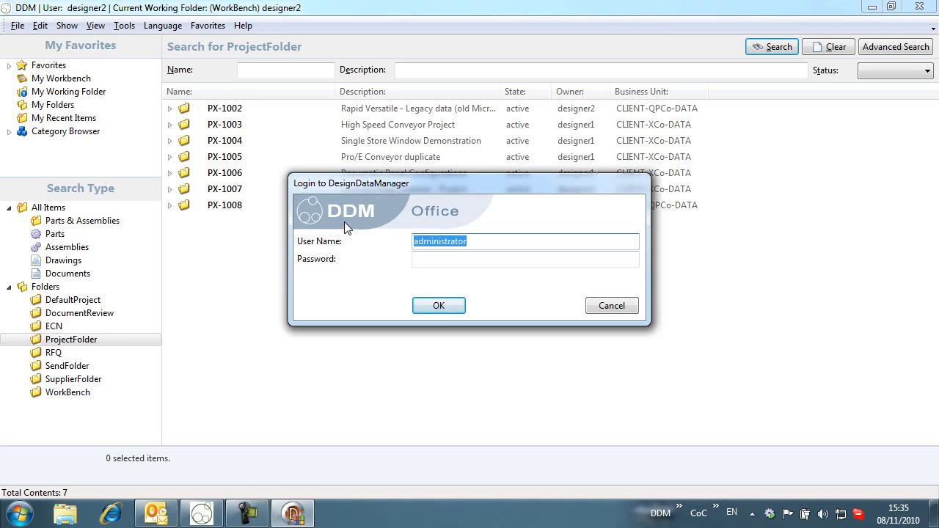
Log in as administrator, review CLIENT-QPCo-DATA and CLIENT-XCo-DATA group members, and expand System.
click(439, 306)
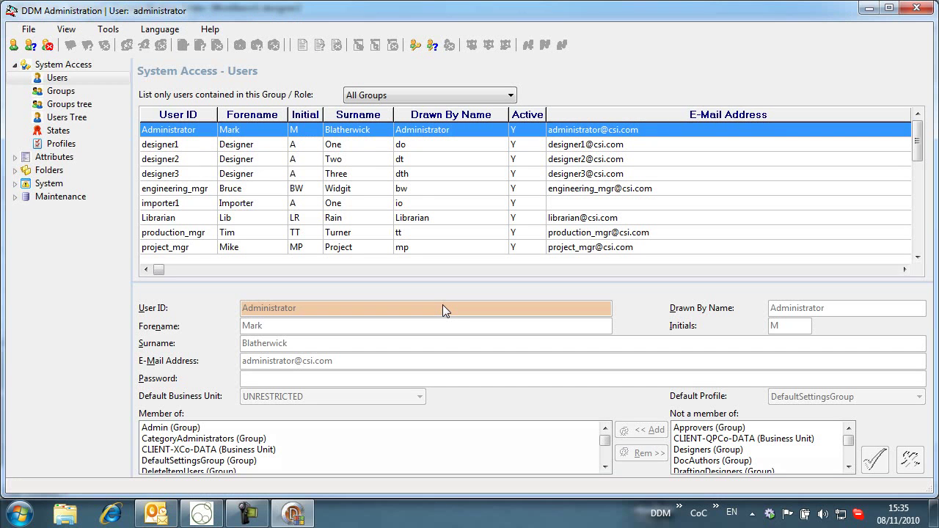
click(71, 92)
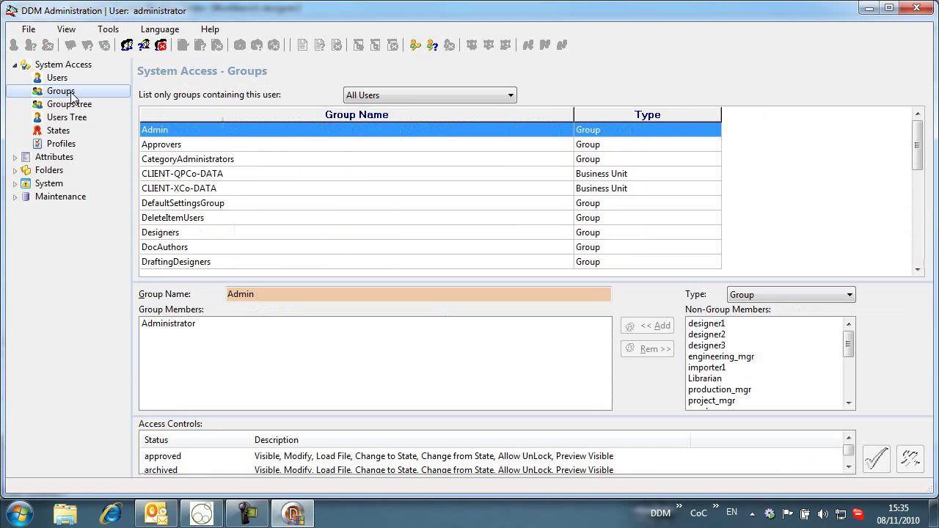
click(188, 178)
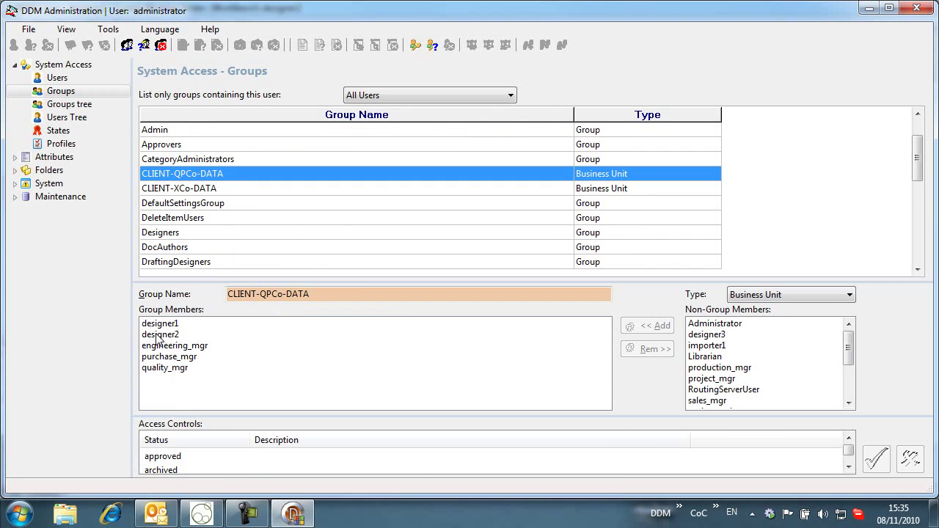
click(174, 190)
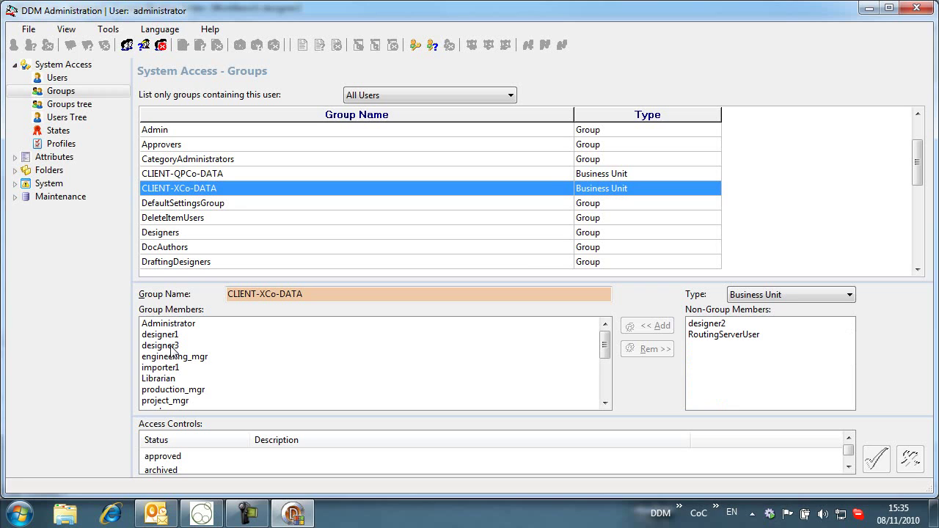
click(15, 184)
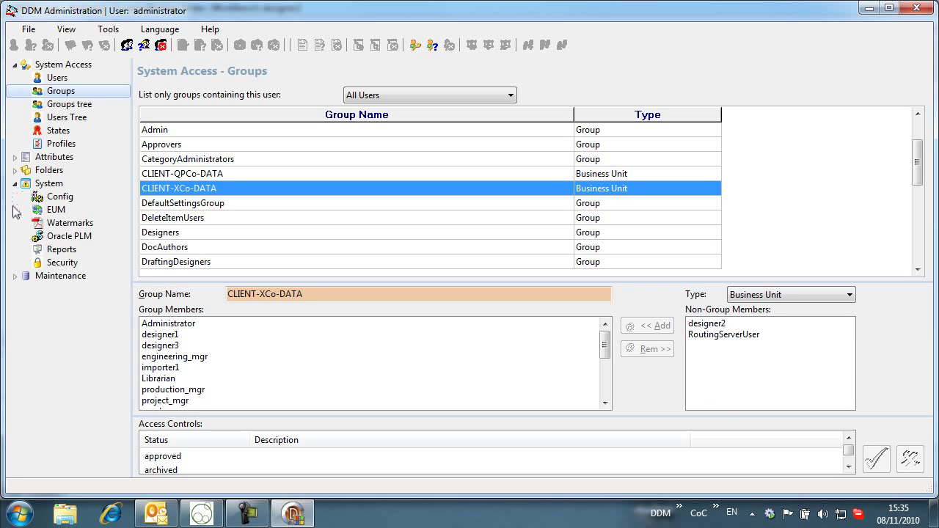
Enable business units plus the modification and visibility overrides in System Security, then minimise Administration.
click(63, 264)
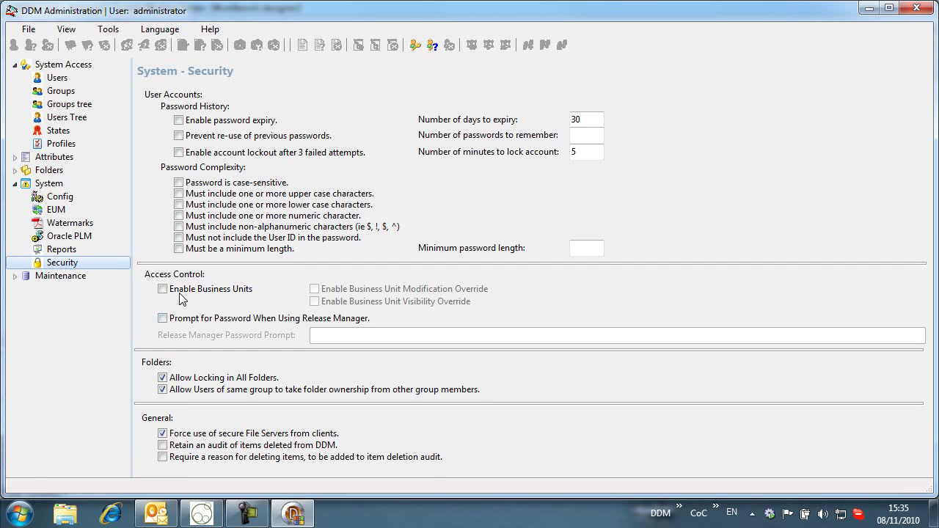
click(163, 290)
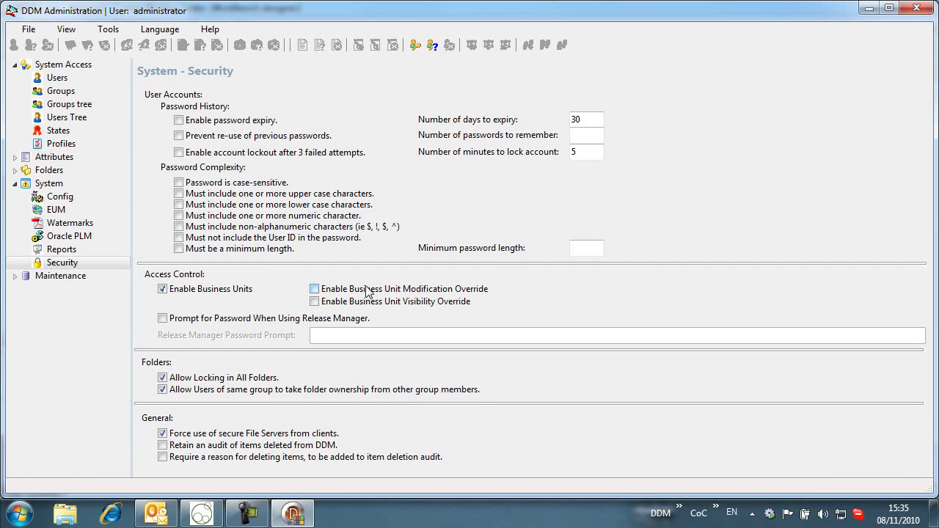
click(315, 289)
click(314, 301)
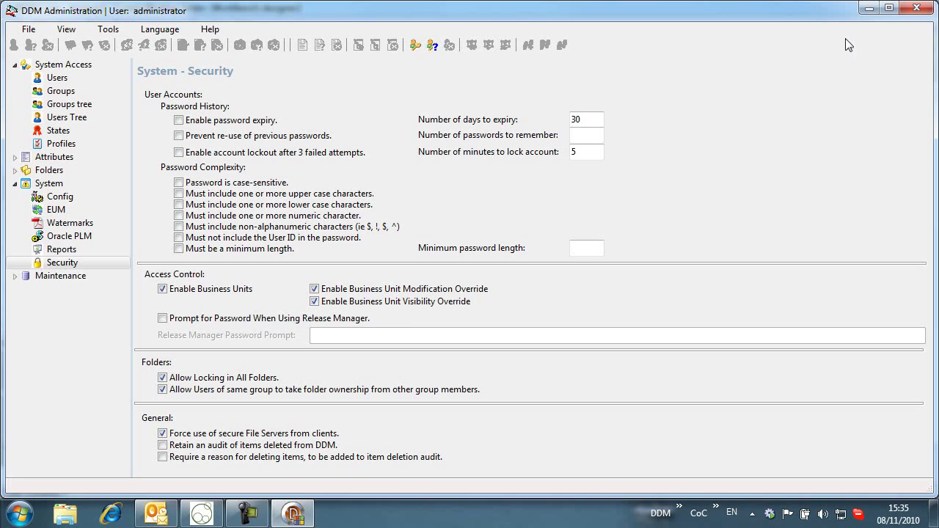
click(870, 9)
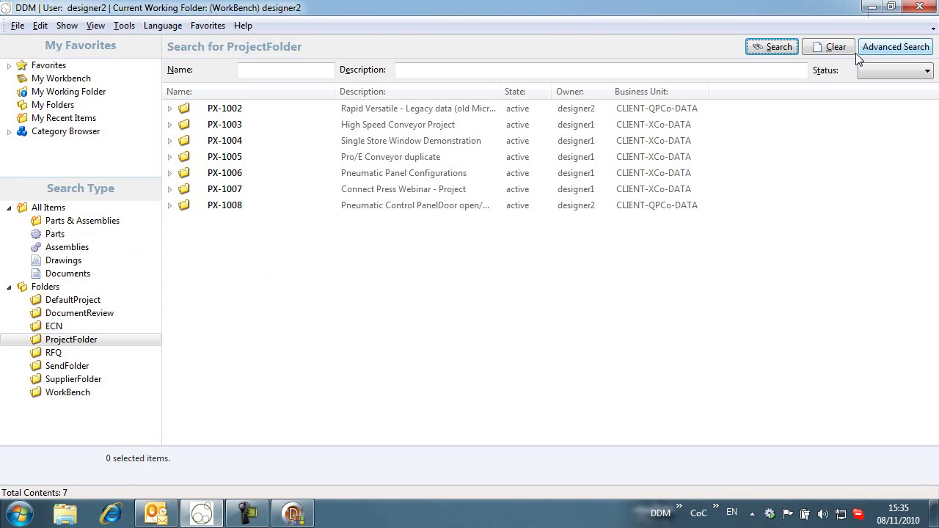
Rerun the project folder search and the released-parts search to see the designer's restricted results.
click(779, 48)
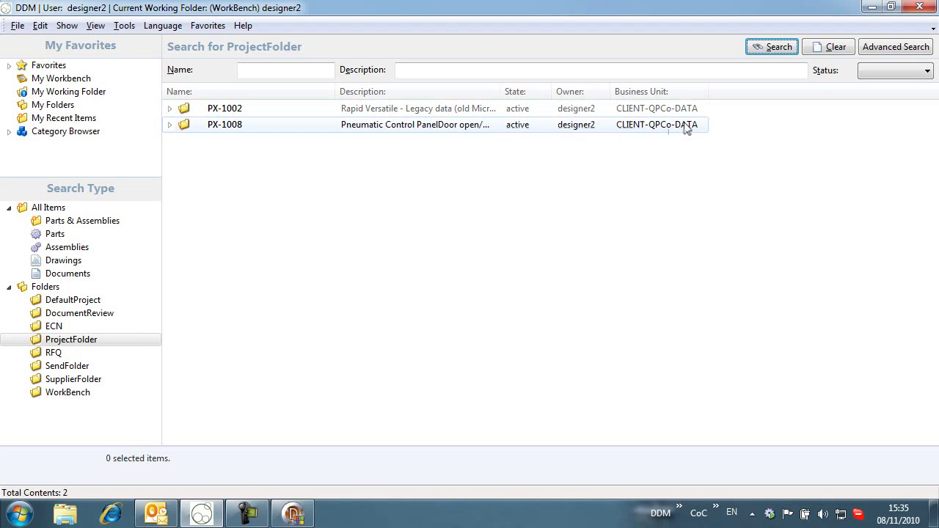
click(59, 235)
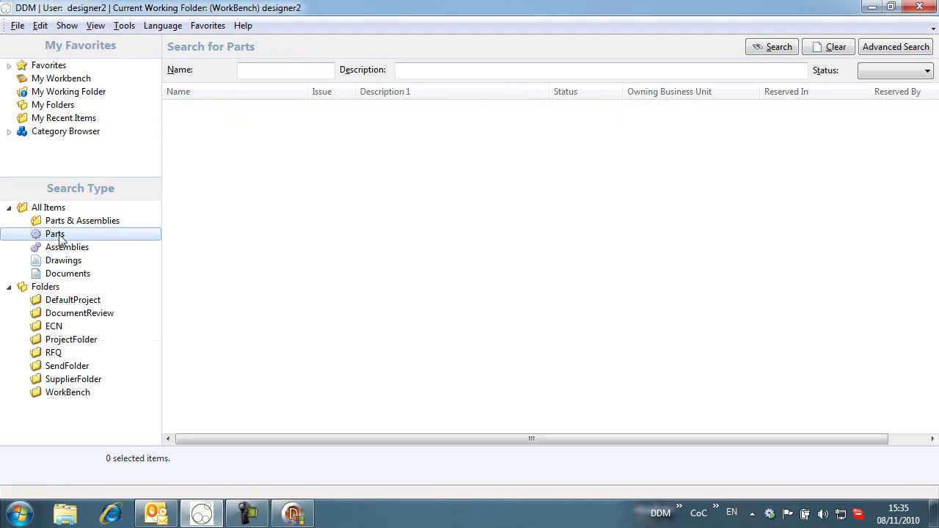
click(876, 72)
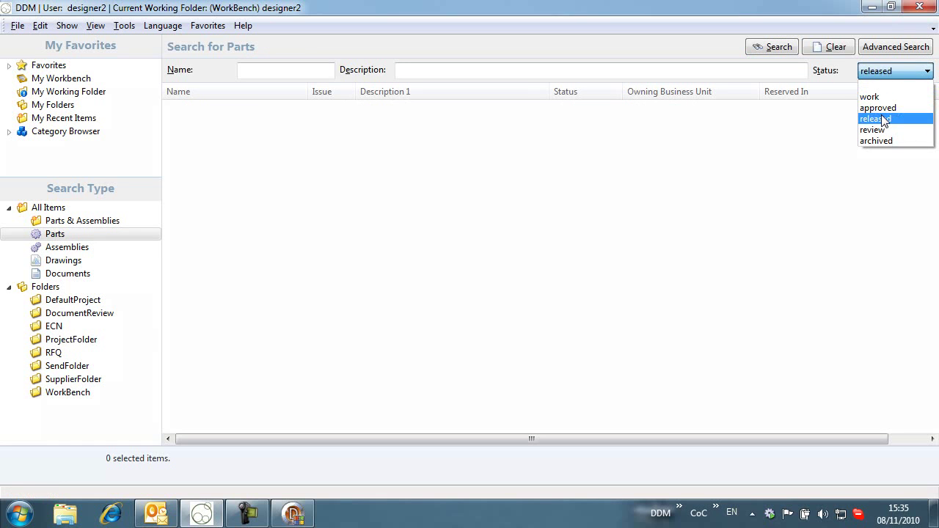
click(883, 121)
click(774, 47)
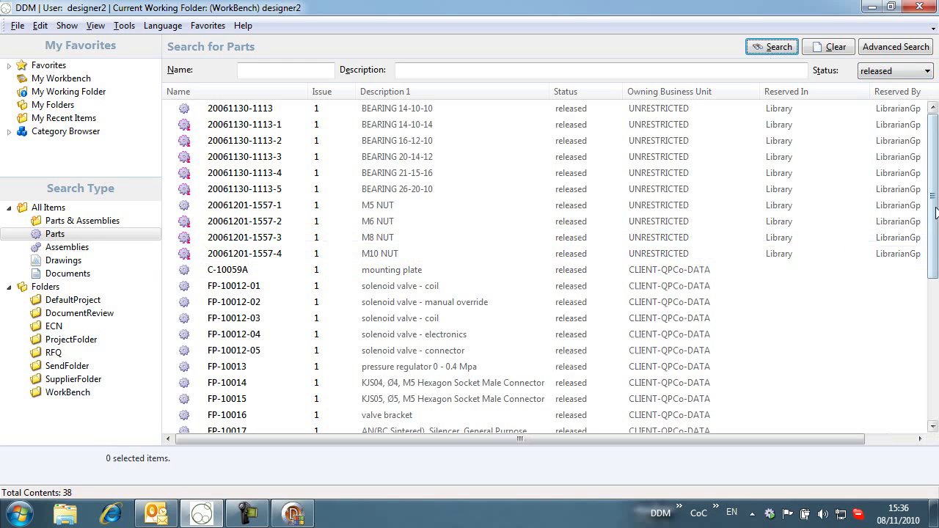
drag(935, 212, 933, 376)
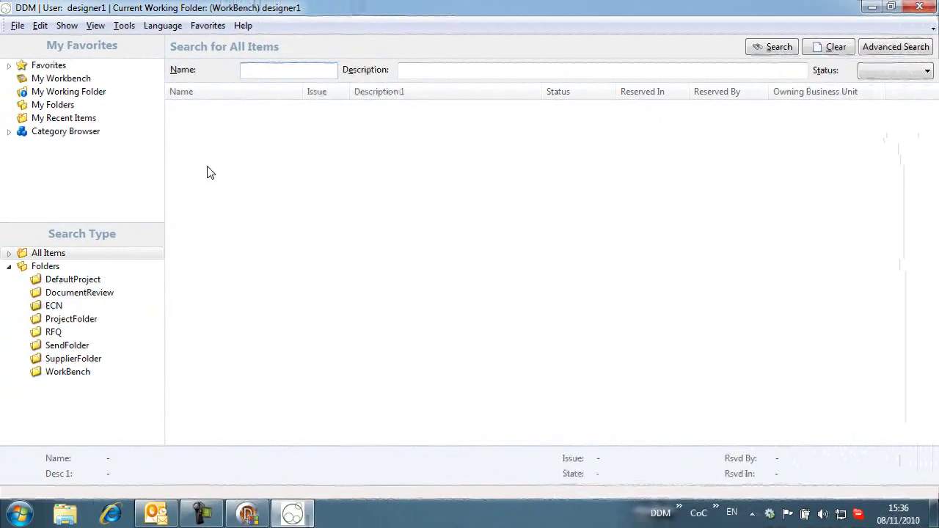
Search the project folders as the other designer.
click(73, 320)
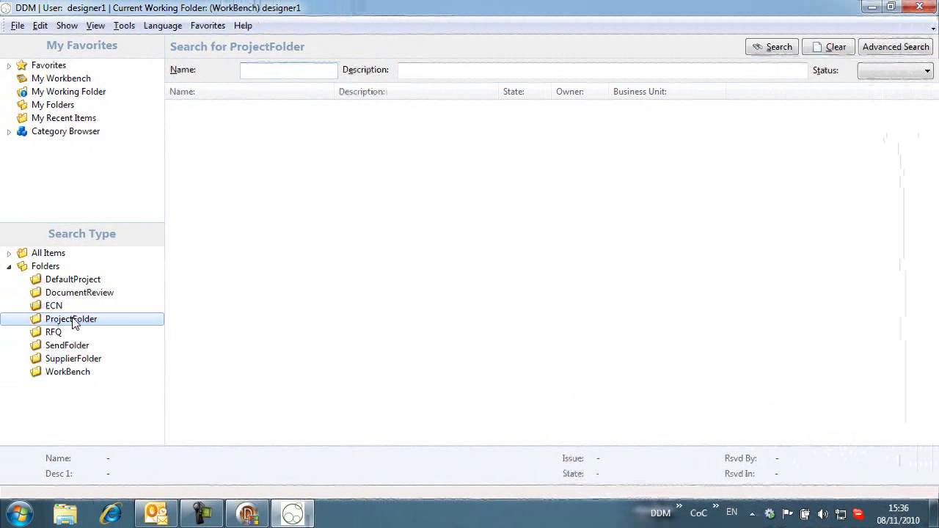
click(780, 49)
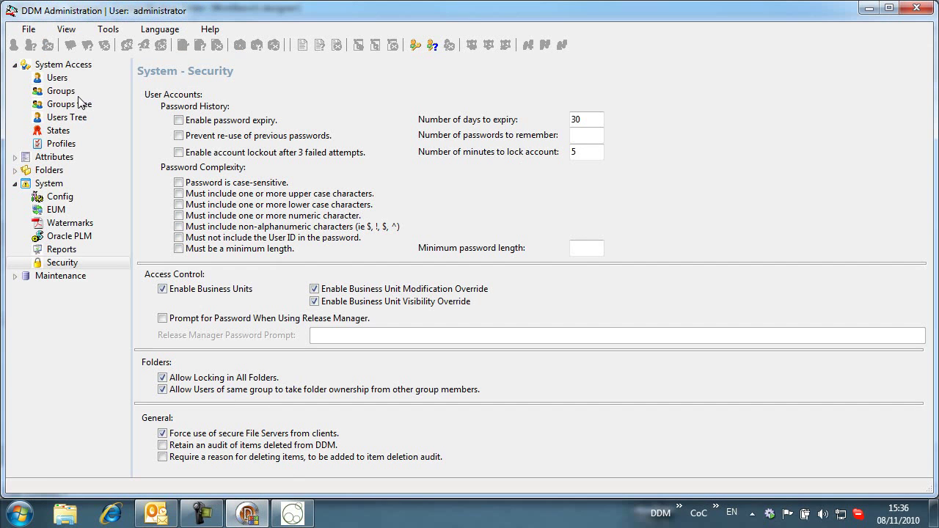
Check CLIENT-QPCo-DATA members, then view the first designer's default business unit CLIENT-XCo-DATA without saving.
click(65, 93)
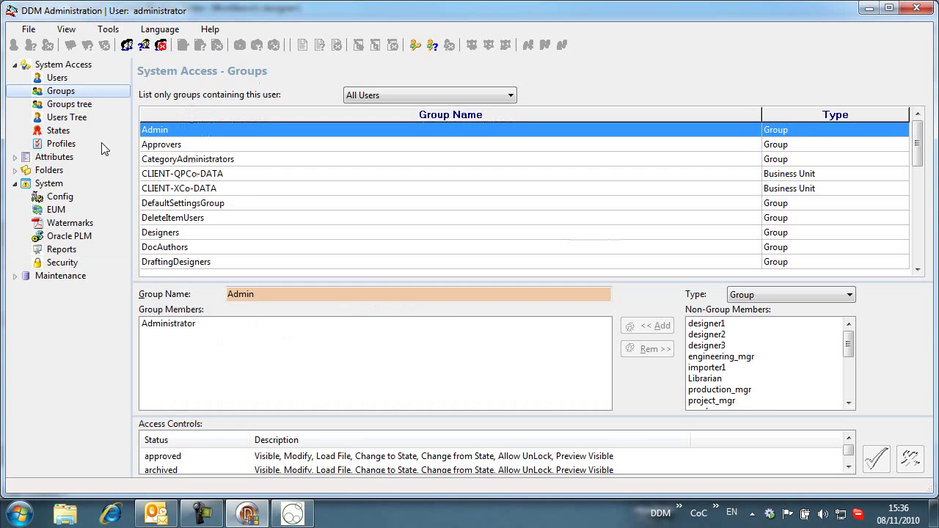
click(255, 176)
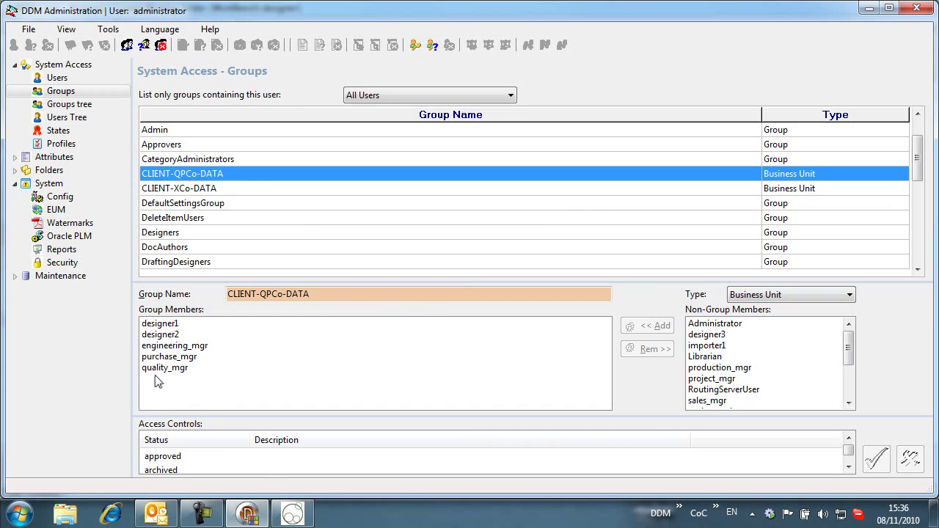
click(60, 79)
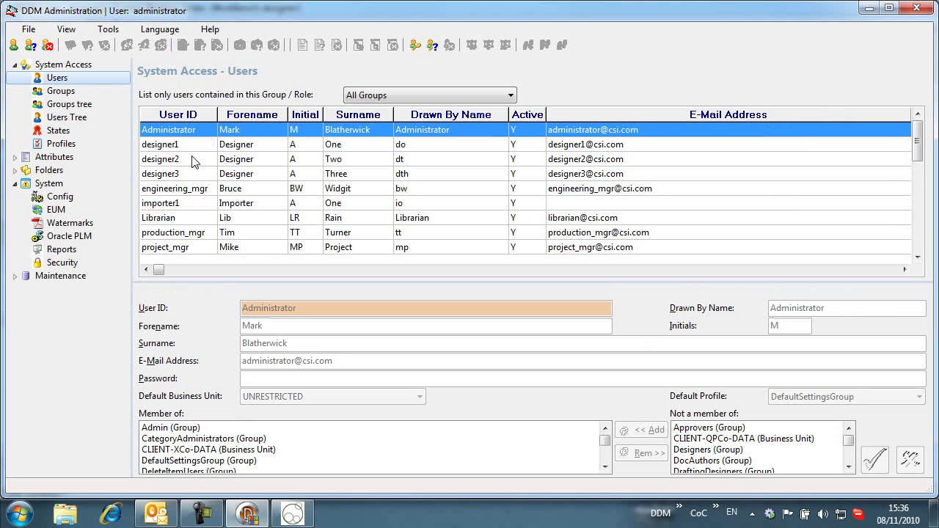
click(168, 145)
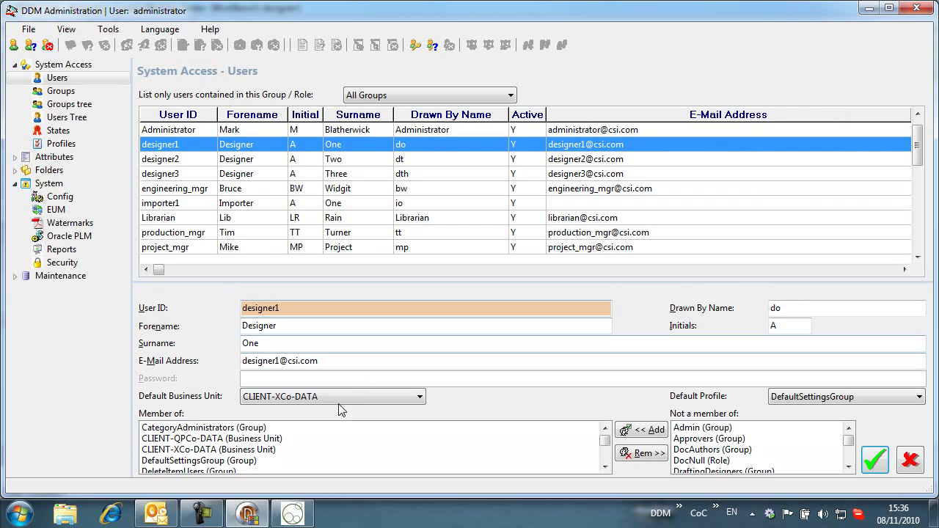
click(346, 397)
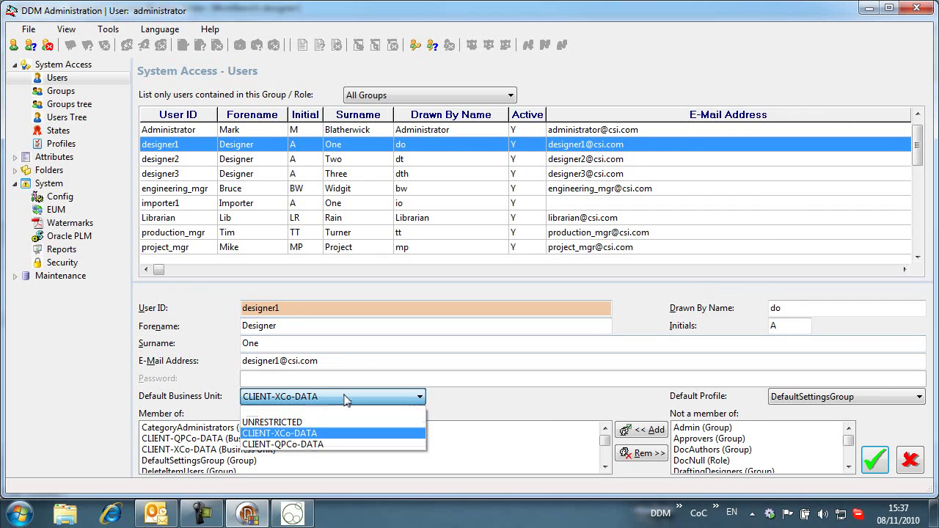
click(344, 397)
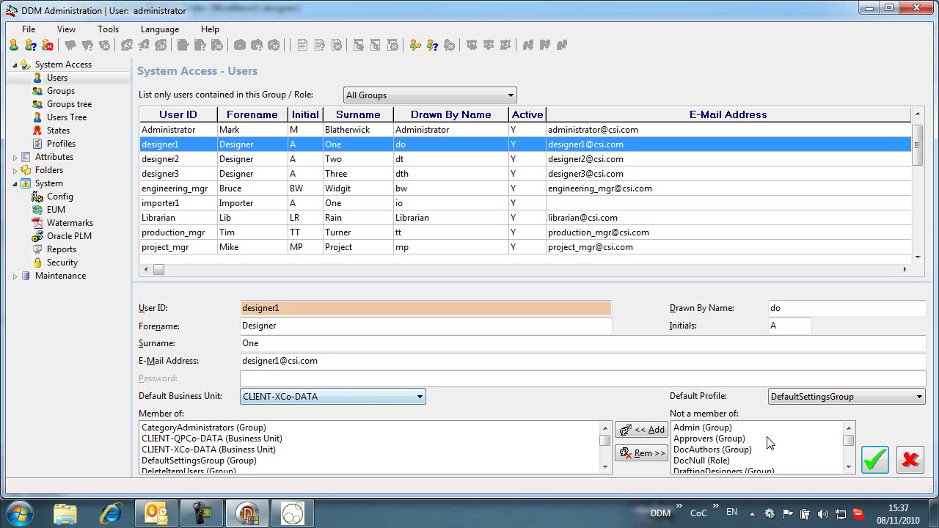
click(912, 461)
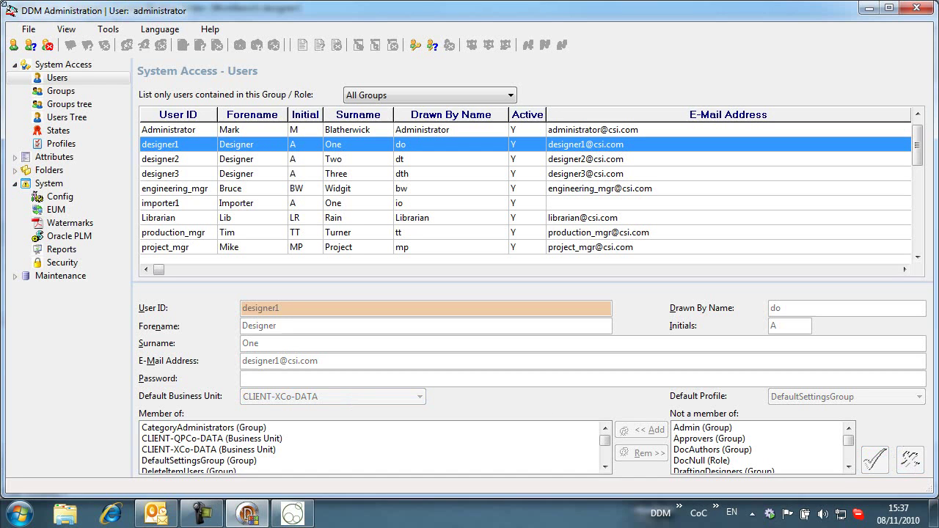
Open the Business Unit Updater, search Item No '*' and open the Business Unit dropdown.
click(108, 31)
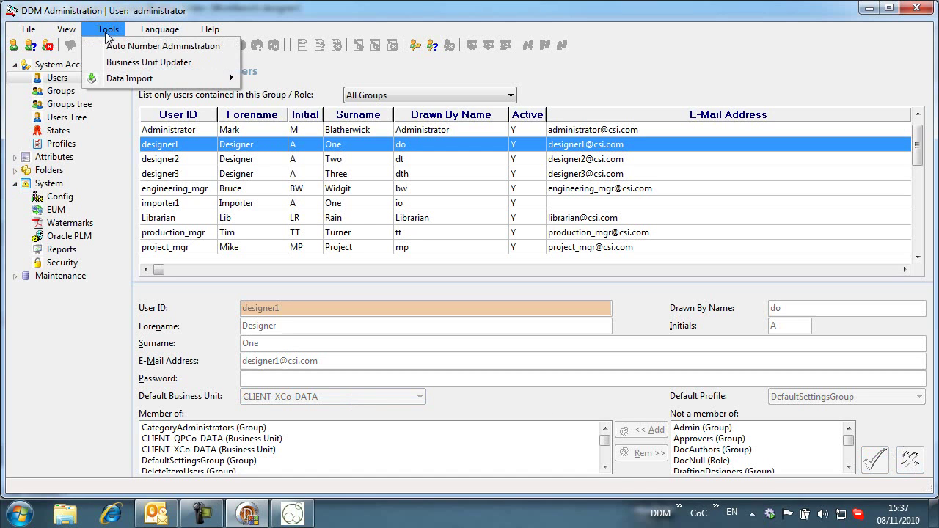
click(149, 63)
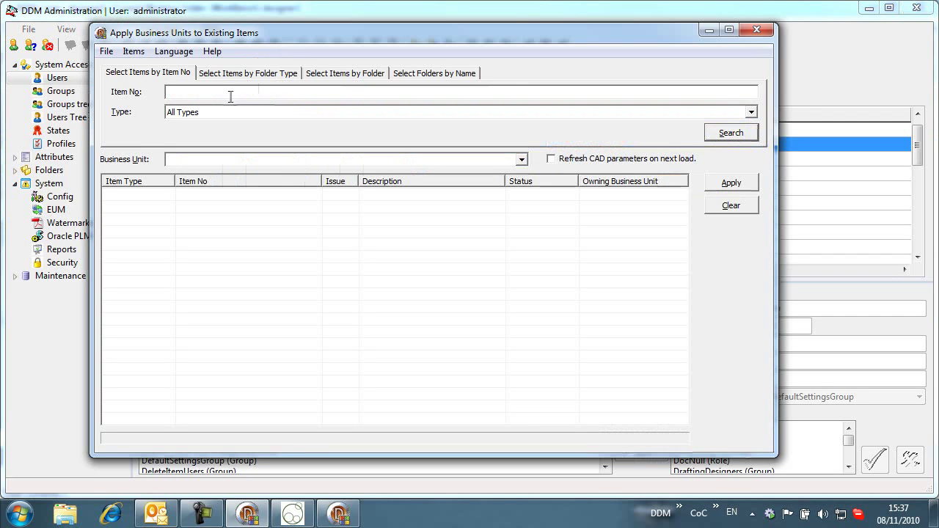
click(230, 94)
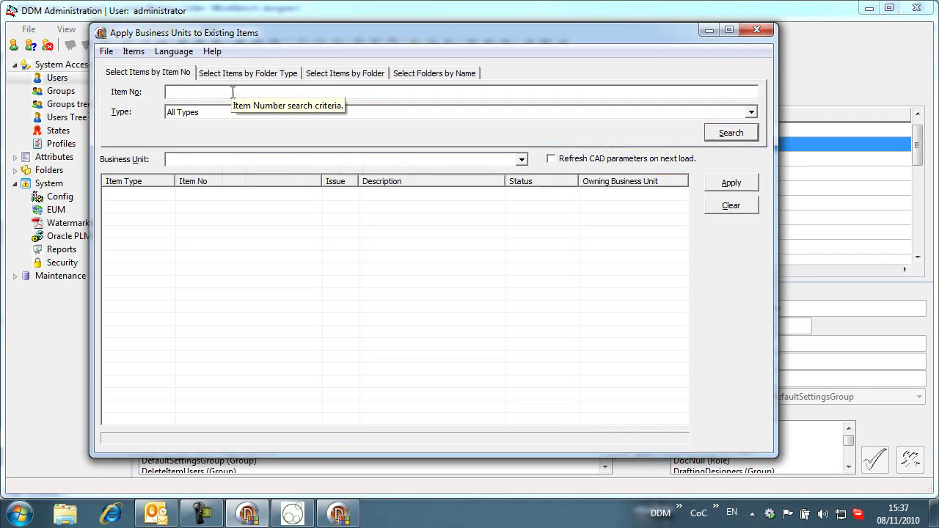
text(*)
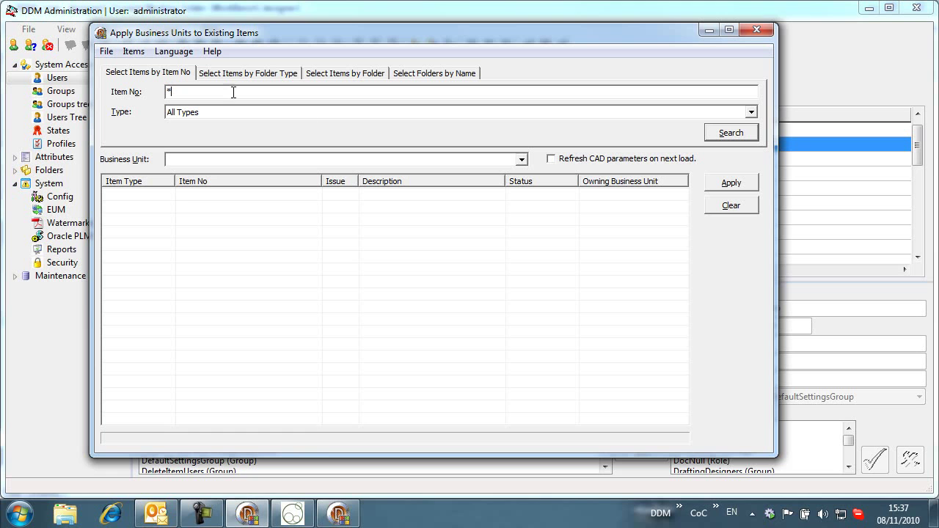
click(730, 136)
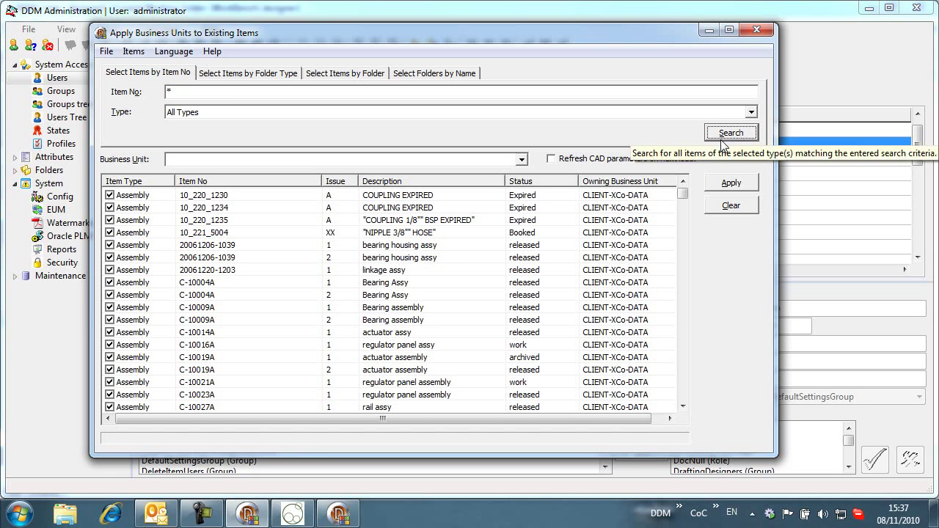
click(521, 160)
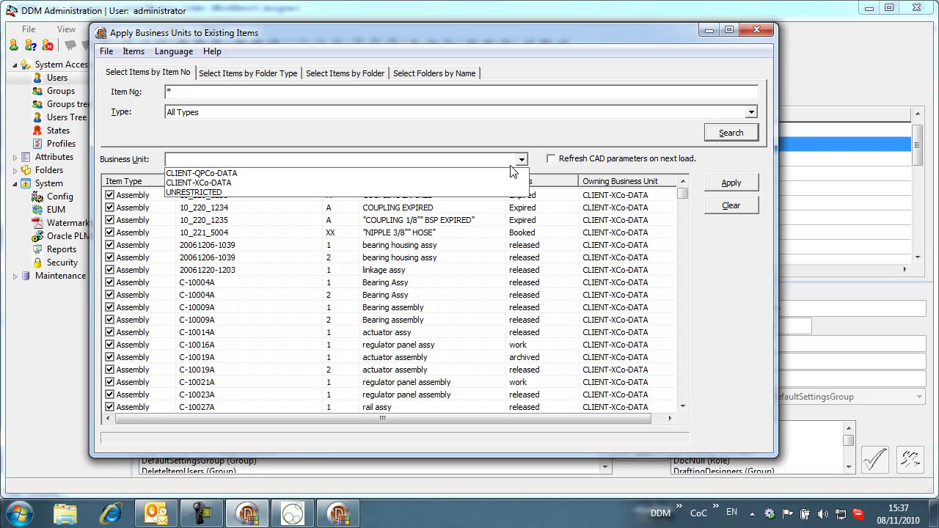